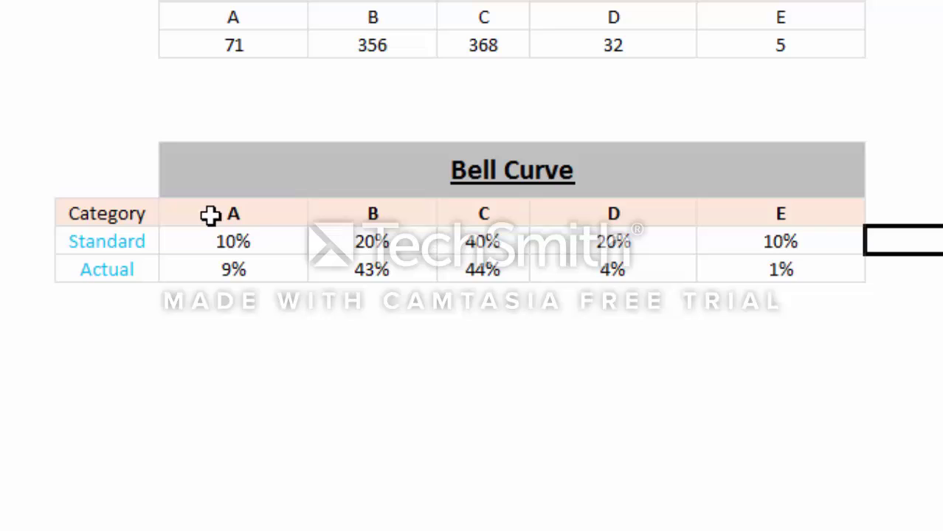
Review the Standard percentages for categories A to E in the Bell Curve table
click(263, 209)
click(257, 235)
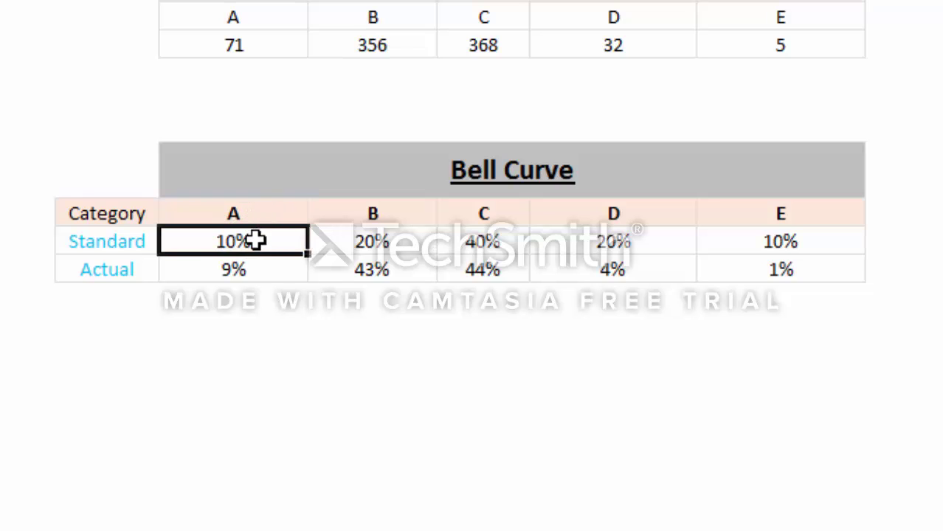
click(374, 219)
click(393, 241)
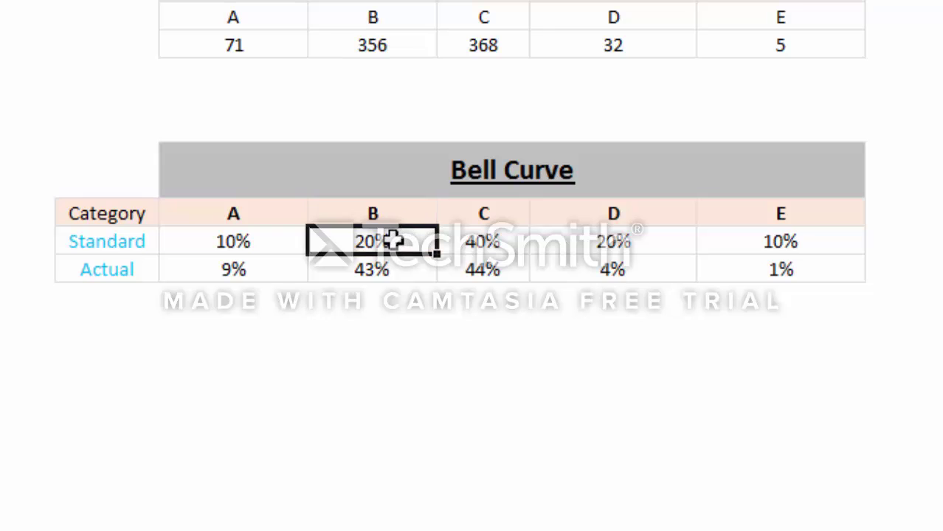
click(482, 221)
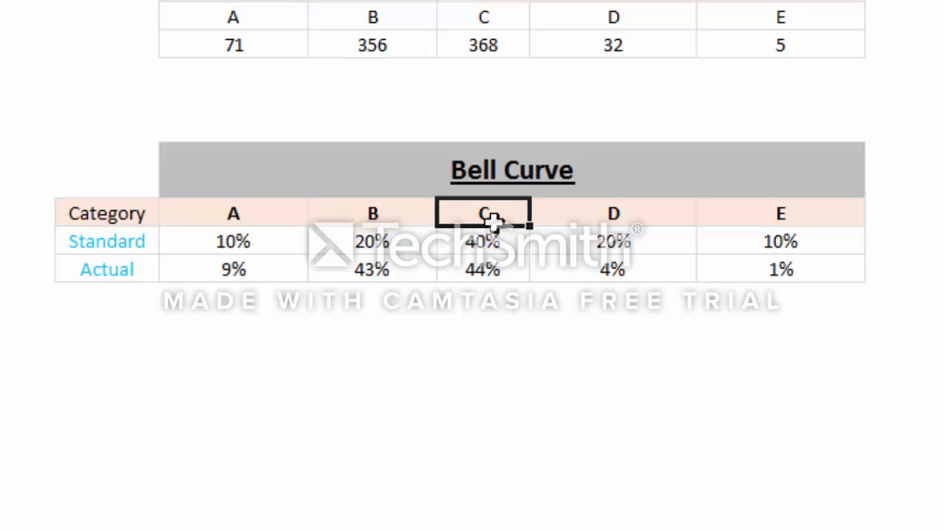
click(484, 242)
click(594, 214)
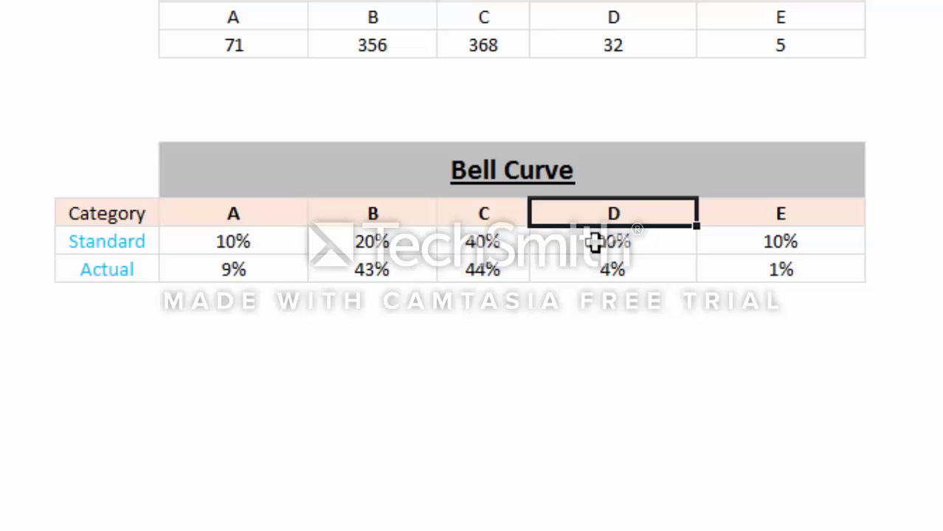
click(594, 244)
drag(734, 235, 762, 223)
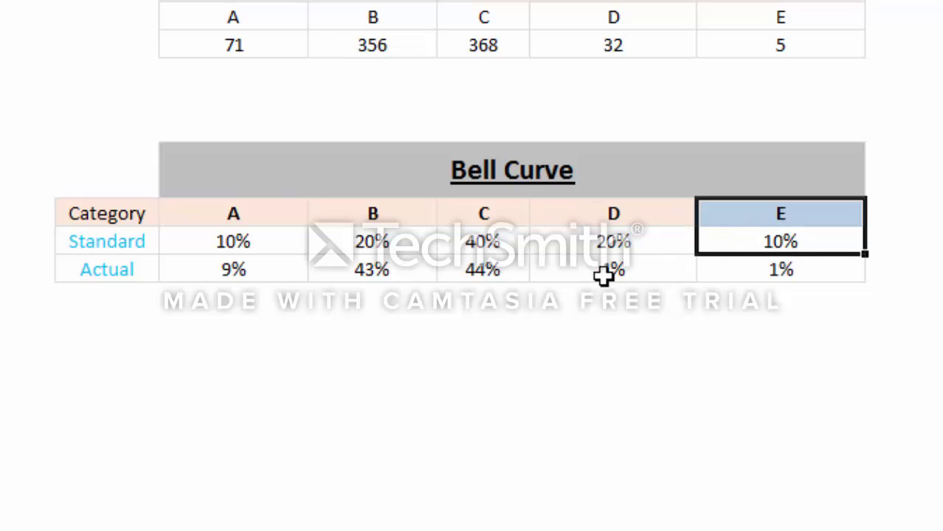
Inspect how the Actual percentages for categories A and B are calculated from the appraisal counts and total employees
click(76, 273)
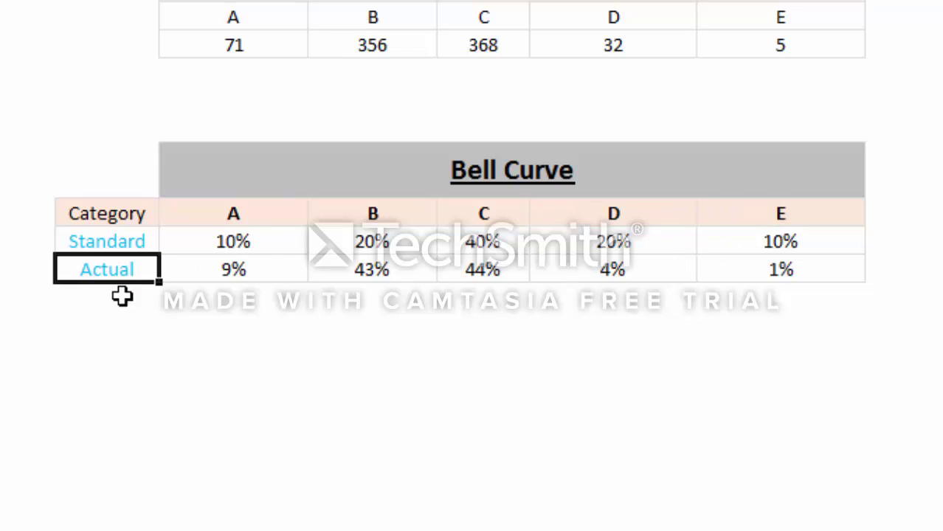
click(253, 41)
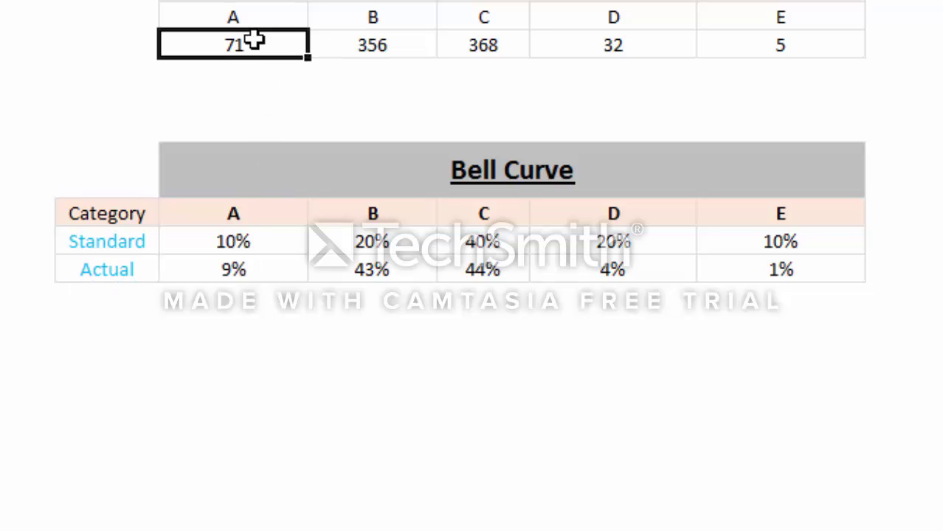
click(236, 268)
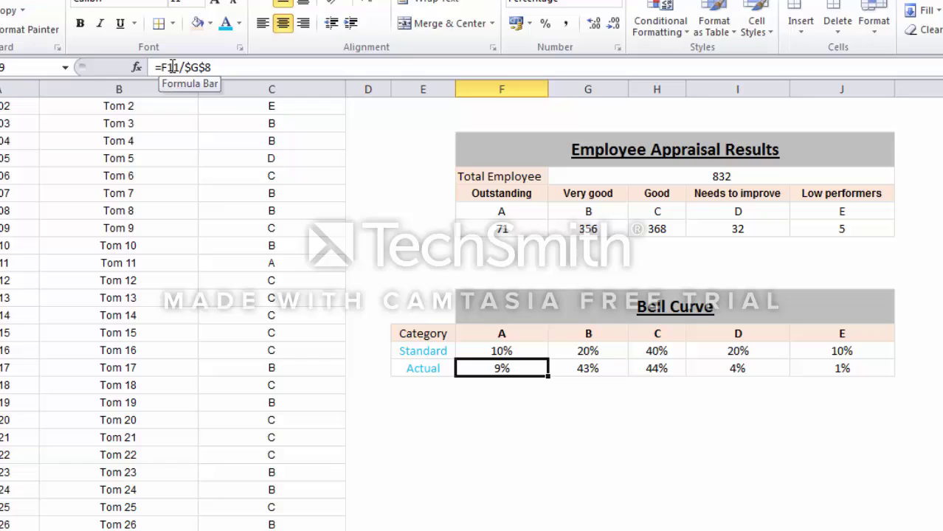
click(171, 67)
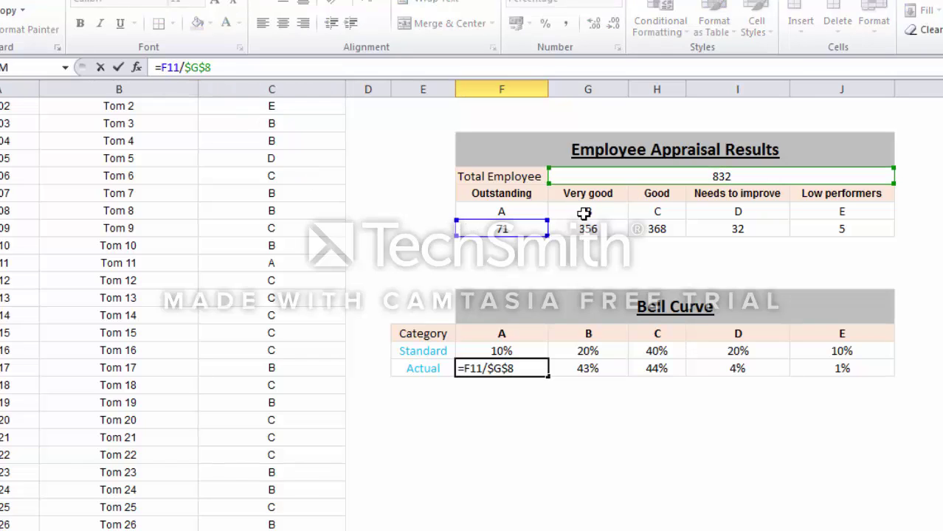
key(Return)
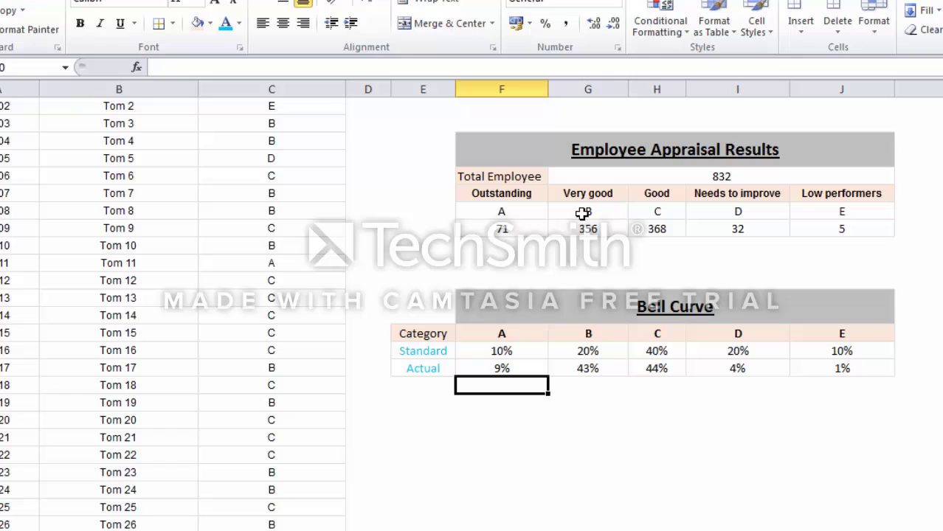
click(600, 366)
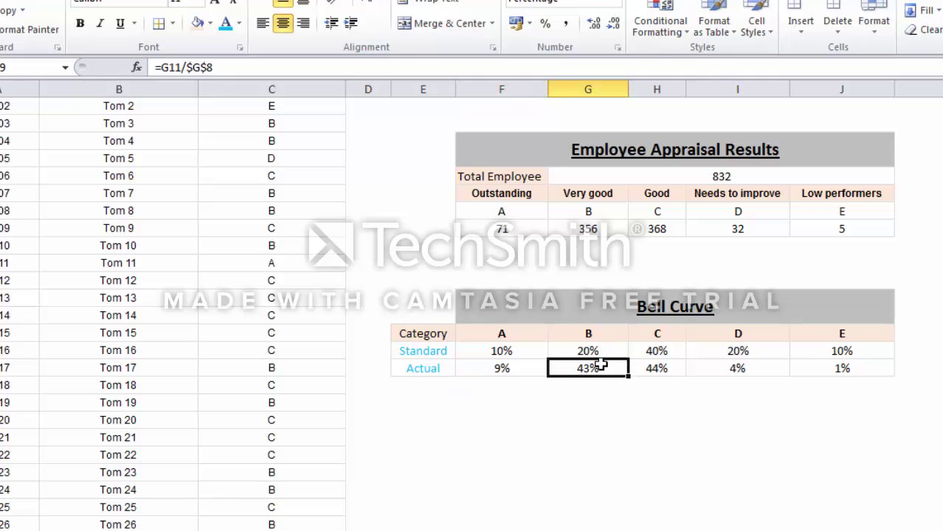
click(169, 67)
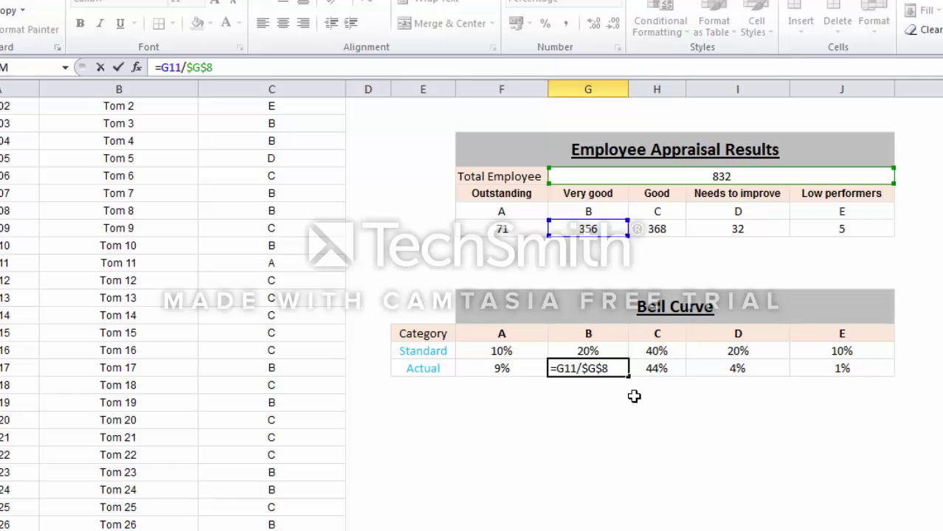
key(Return)
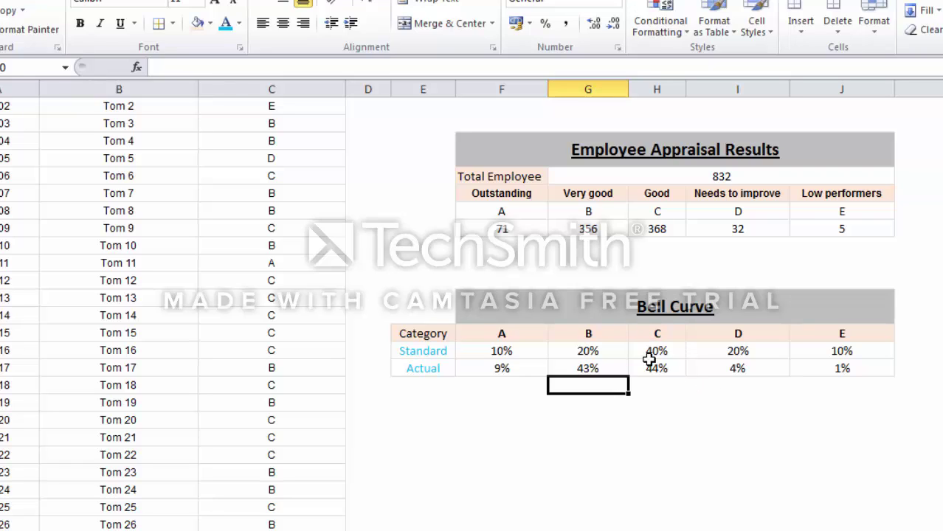
Compare the Standard and Actual percentages for categories C, D and E in the Bell Curve table
click(646, 353)
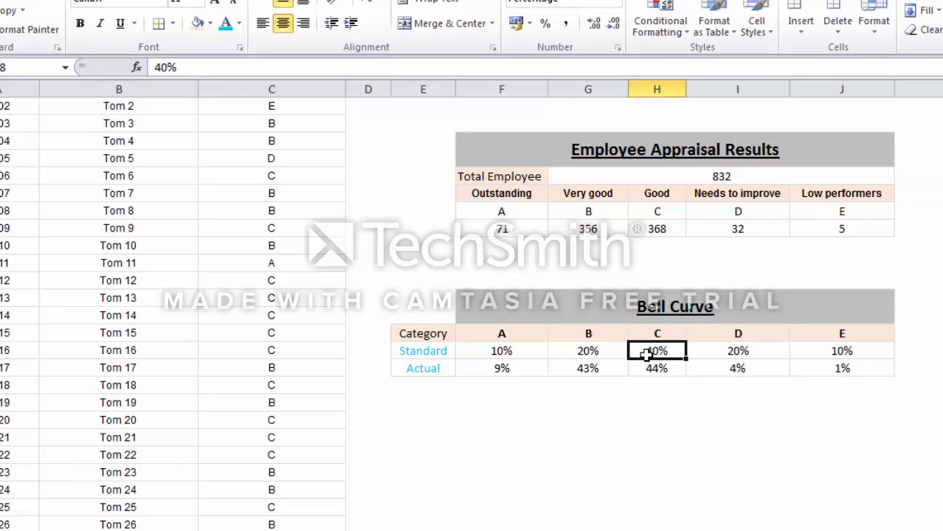
click(637, 363)
click(752, 335)
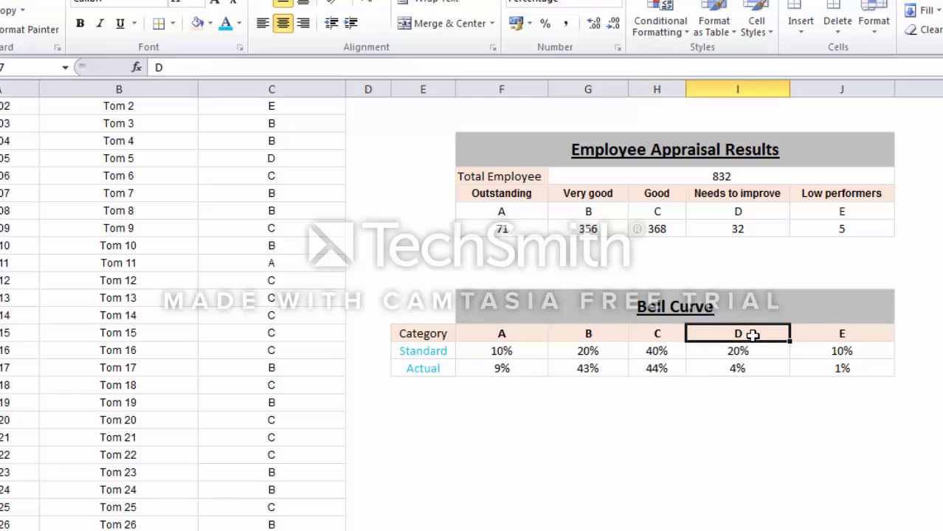
click(741, 351)
click(735, 365)
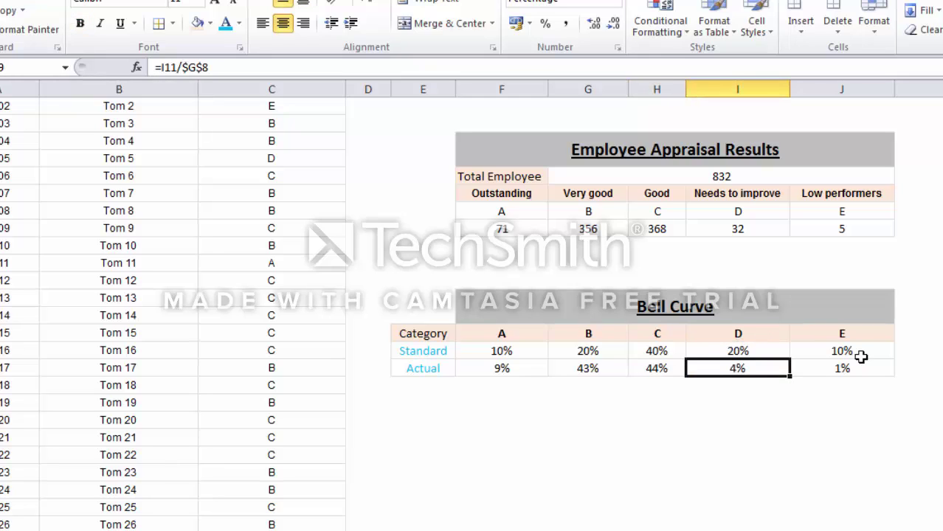
click(841, 335)
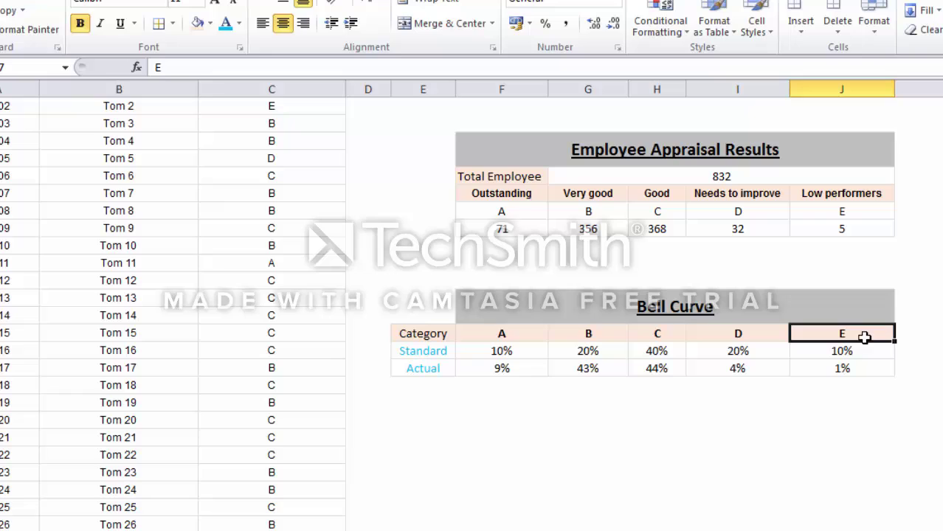
click(860, 352)
click(853, 365)
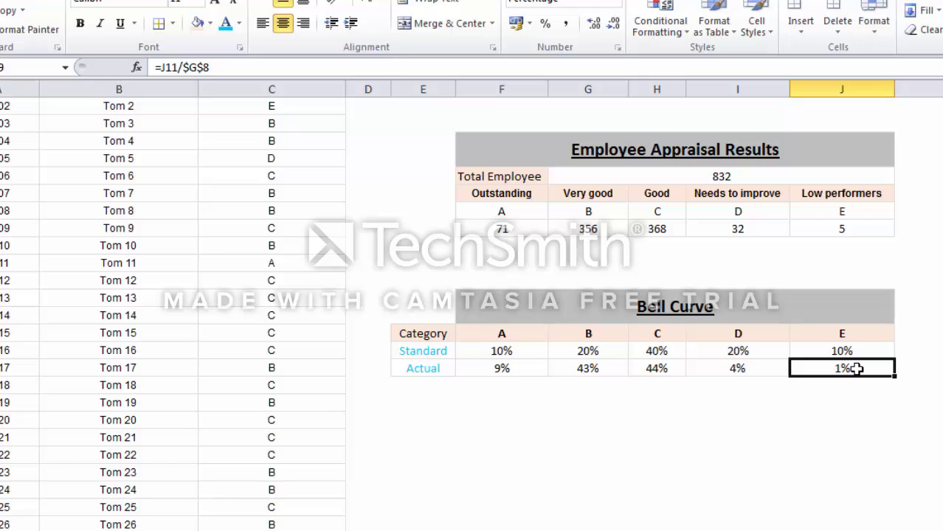
Insert an XY scatter chart with smooth lines and no markers from the Category, Standard and Actual rows, E17:J19
drag(857, 369, 448, 333)
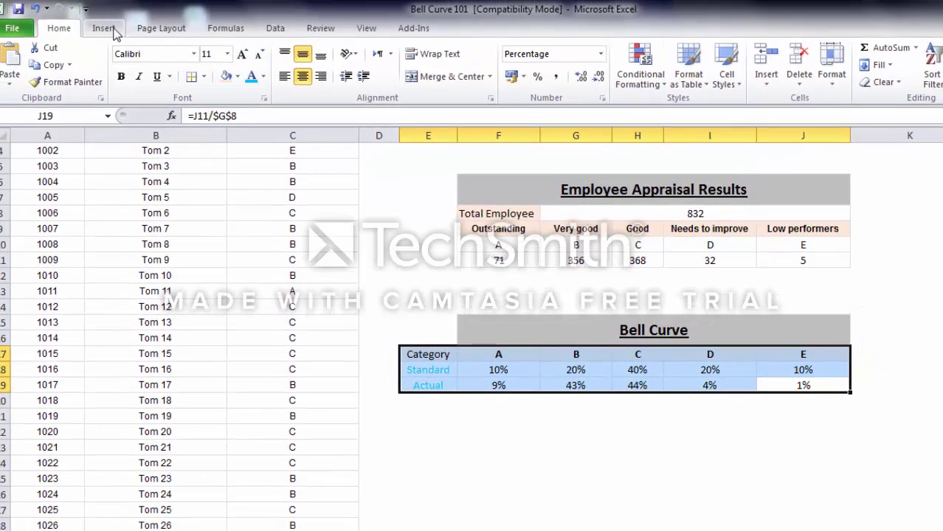
click(103, 27)
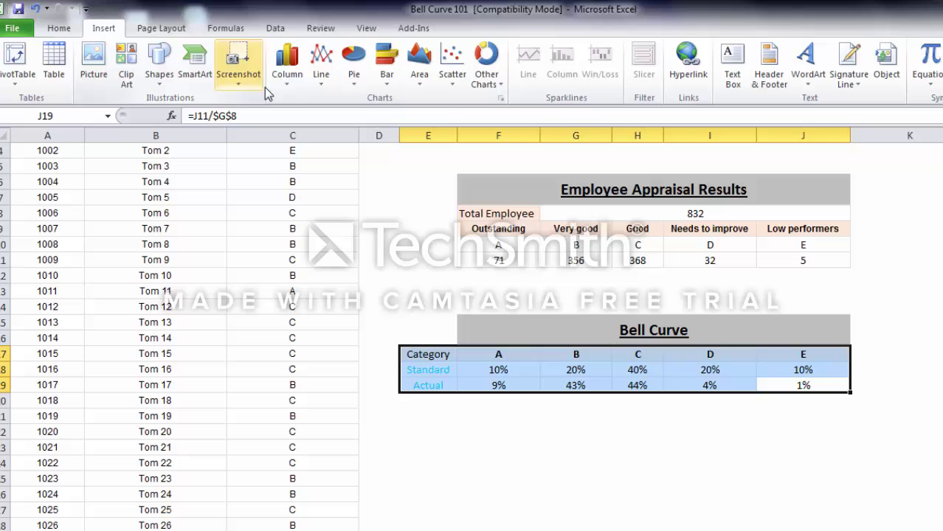
click(292, 80)
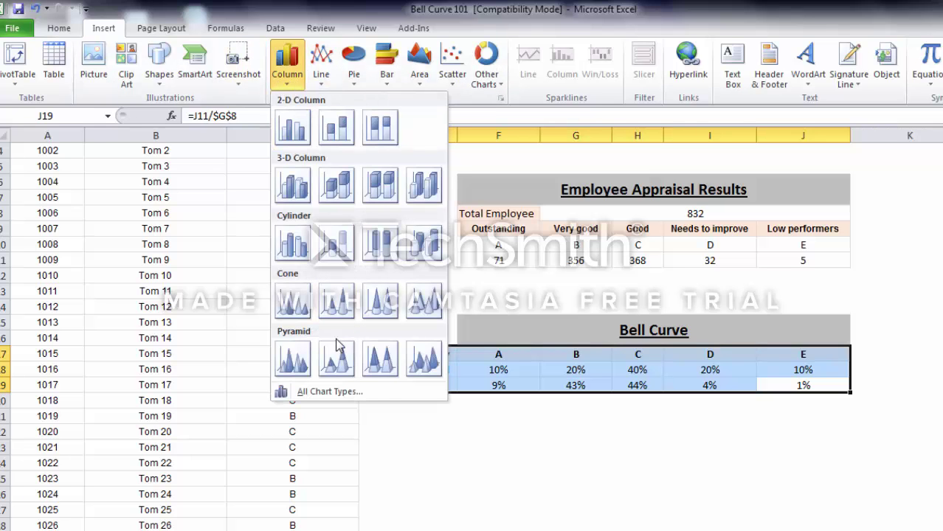
click(500, 98)
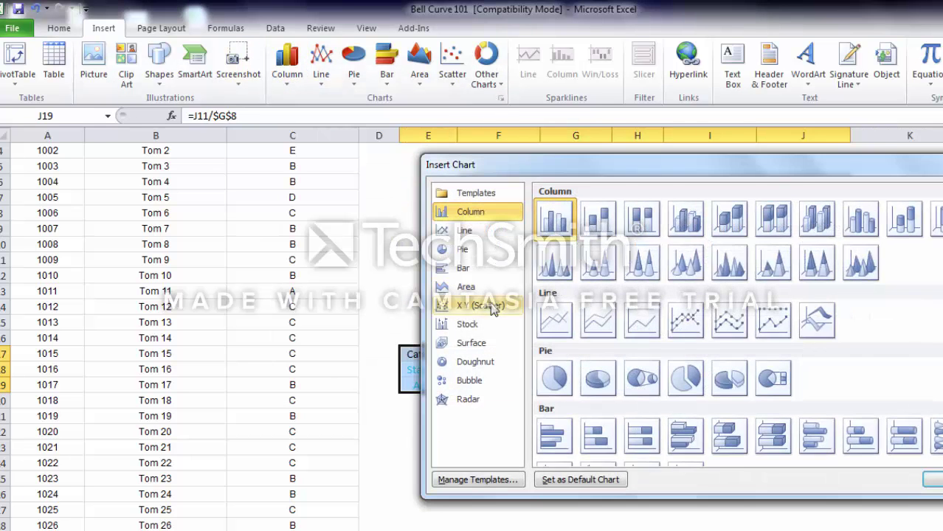
click(490, 304)
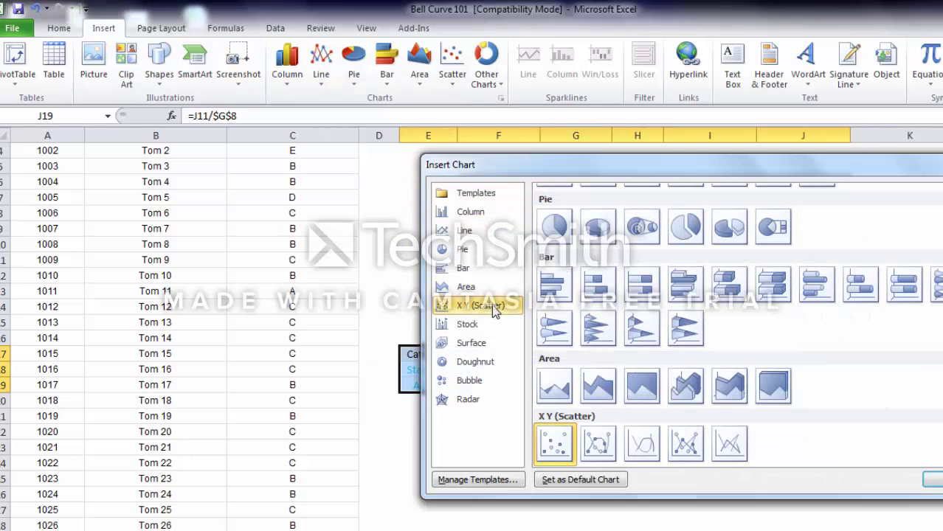
double_click(641, 442)
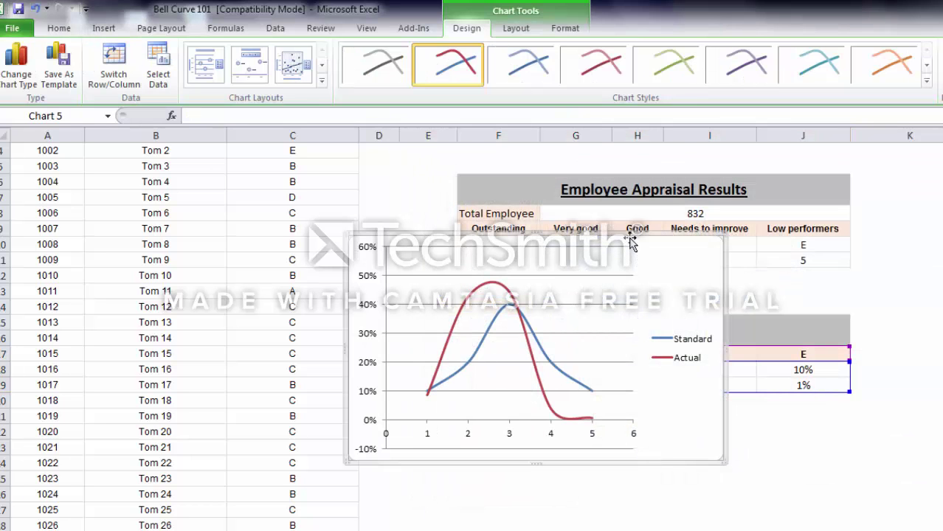
Enlarge the new chart and reposition it over the appraisal results and Bell Curve tables
drag(631, 240, 481, 166)
drag(572, 389, 852, 529)
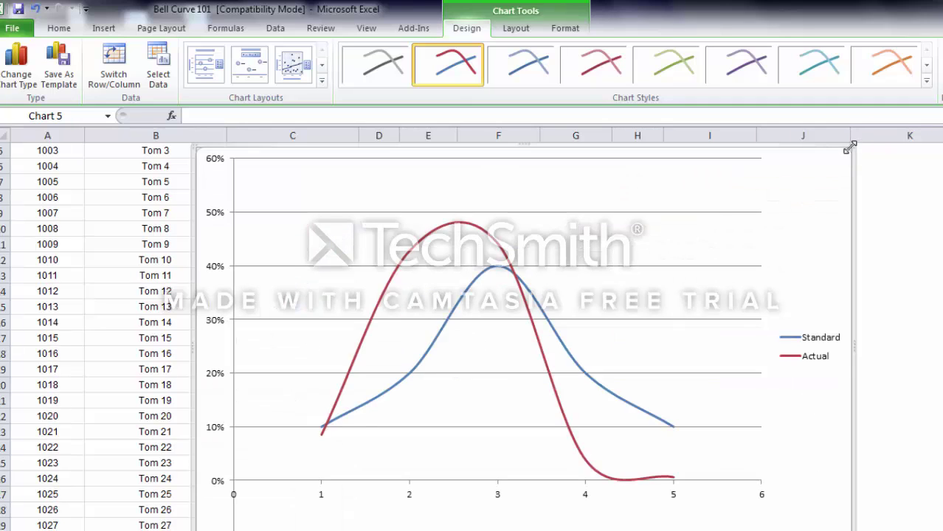
drag(850, 146, 704, 214)
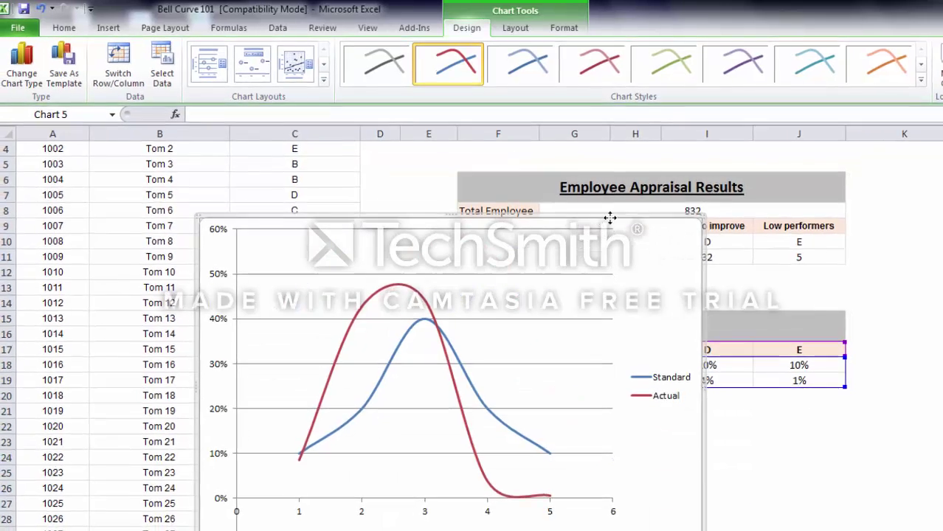
drag(609, 218, 741, 194)
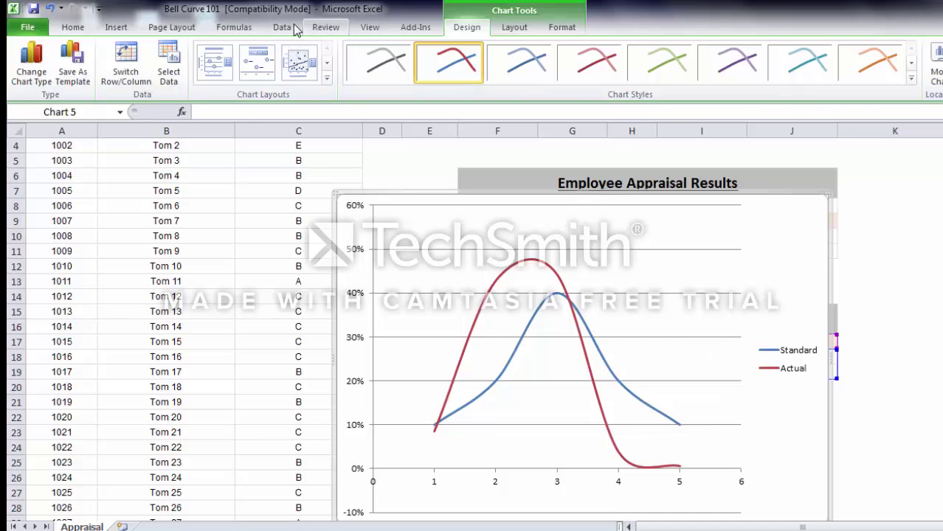
Change the chart to a basic 2-D line type with the category letters along the horizontal axis
click(116, 27)
click(329, 75)
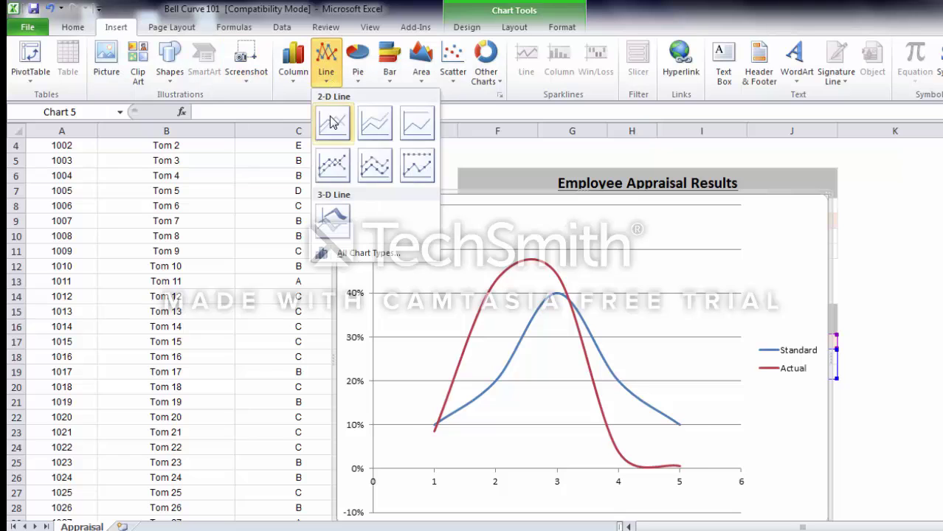
click(335, 127)
Add a data table with legend keys below the chart
click(516, 27)
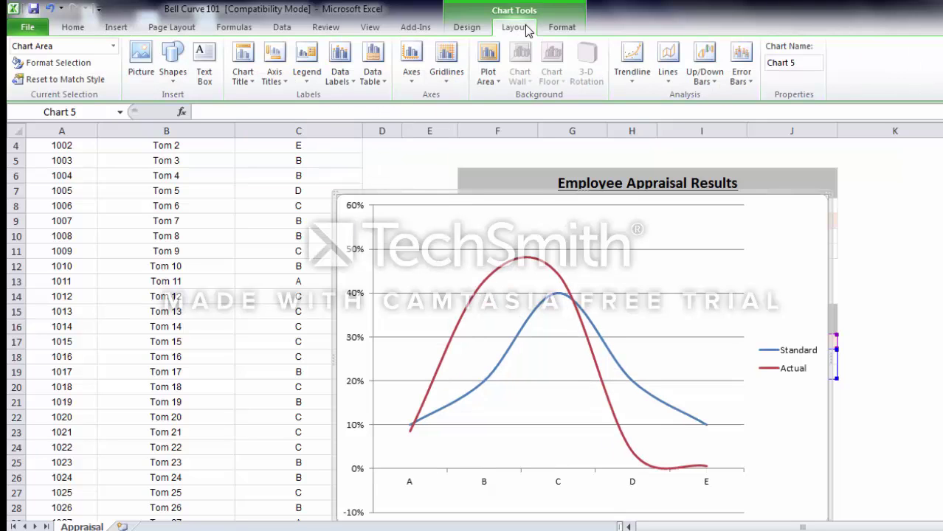
click(373, 74)
click(418, 144)
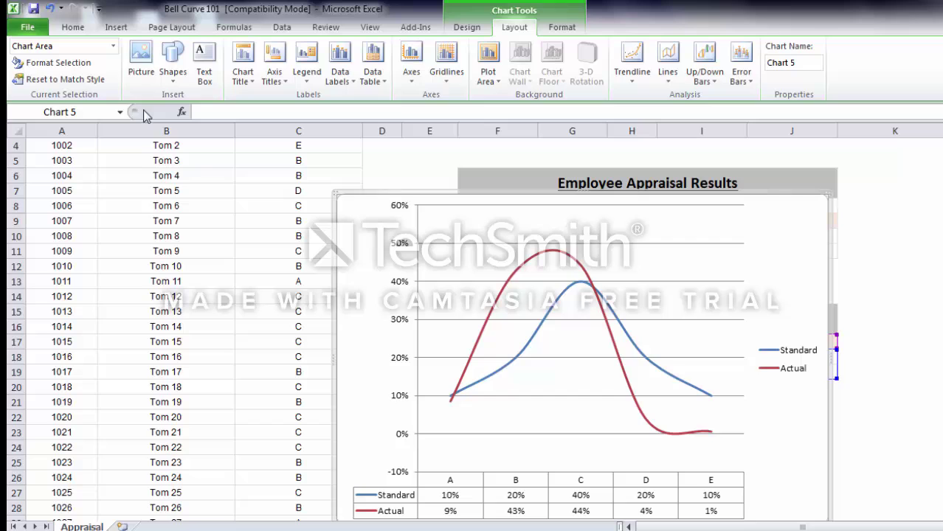
Add a title above the chart's plot area reading "Bell Curve"
click(243, 74)
click(286, 175)
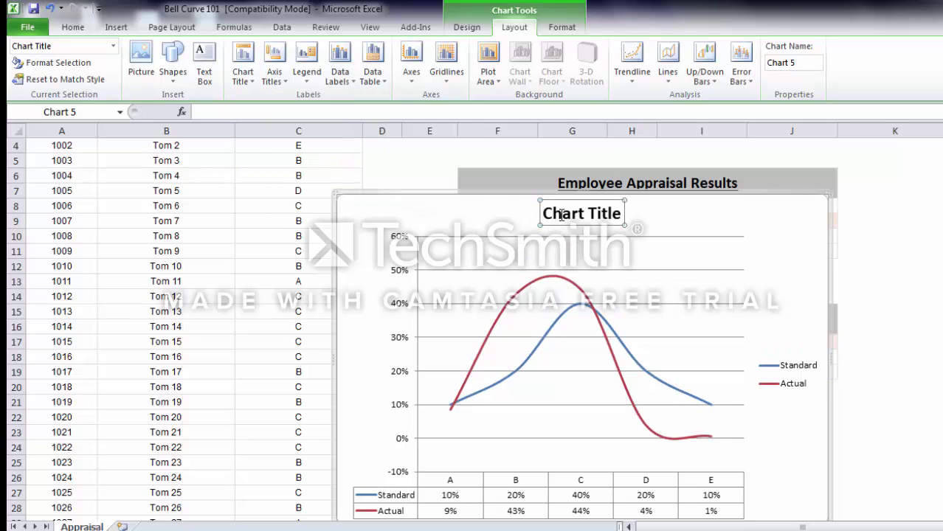
triple_click(561, 214)
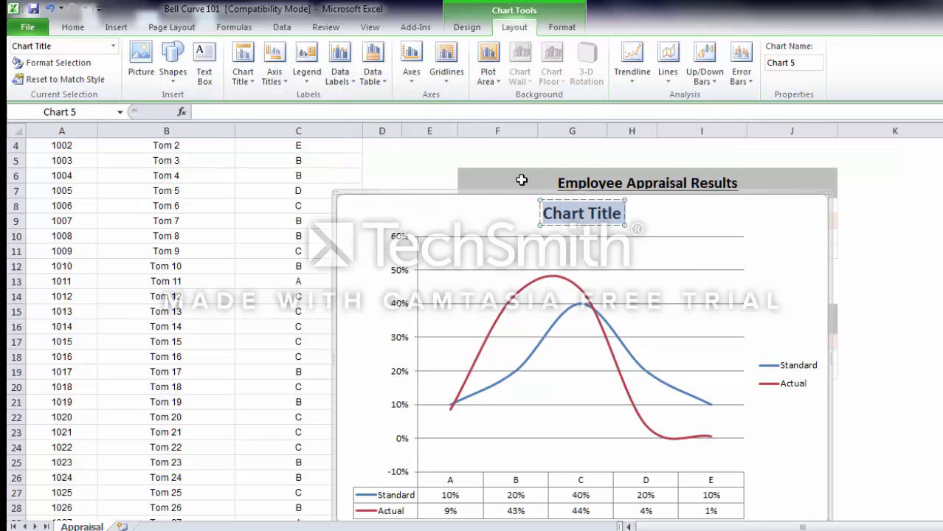
text(Bell)
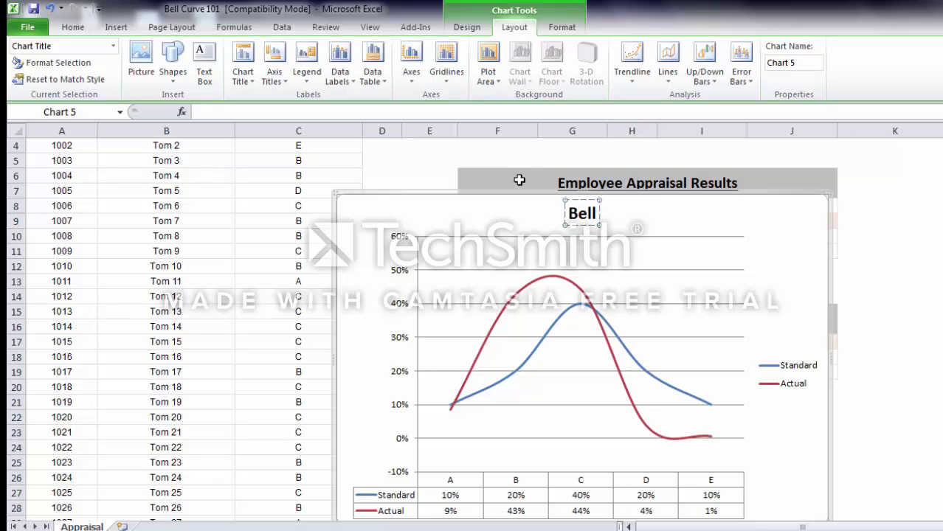
text( Curve)
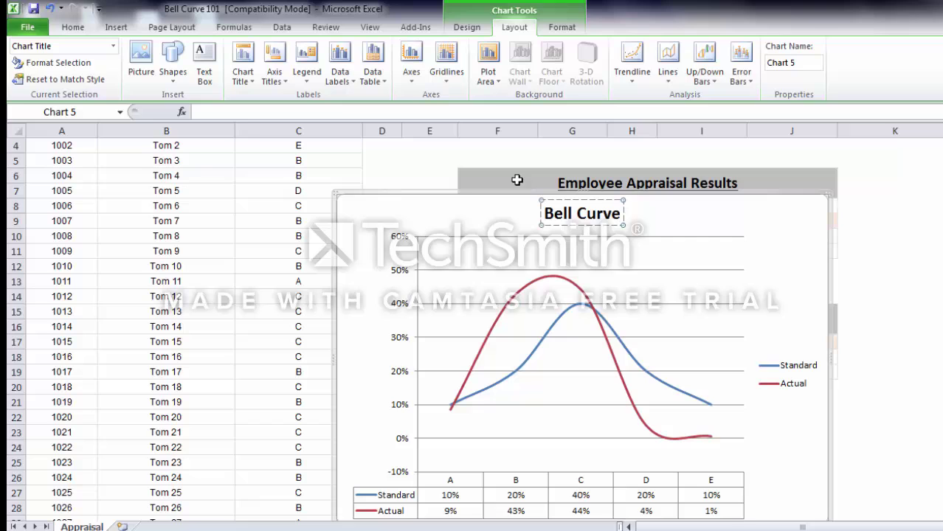
click(773, 286)
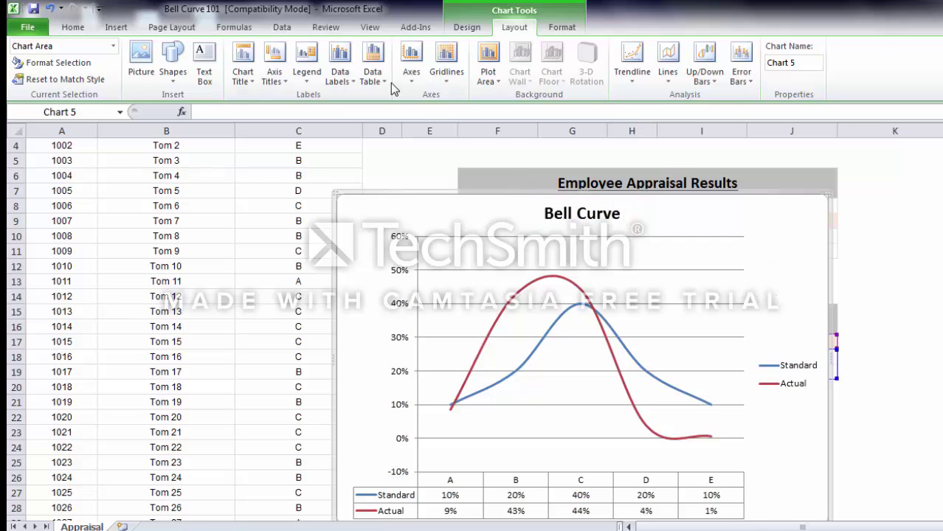
Apply the chart layout without a title or gridlines and with the legend below, and show a data table with legend keys
click(472, 27)
click(327, 79)
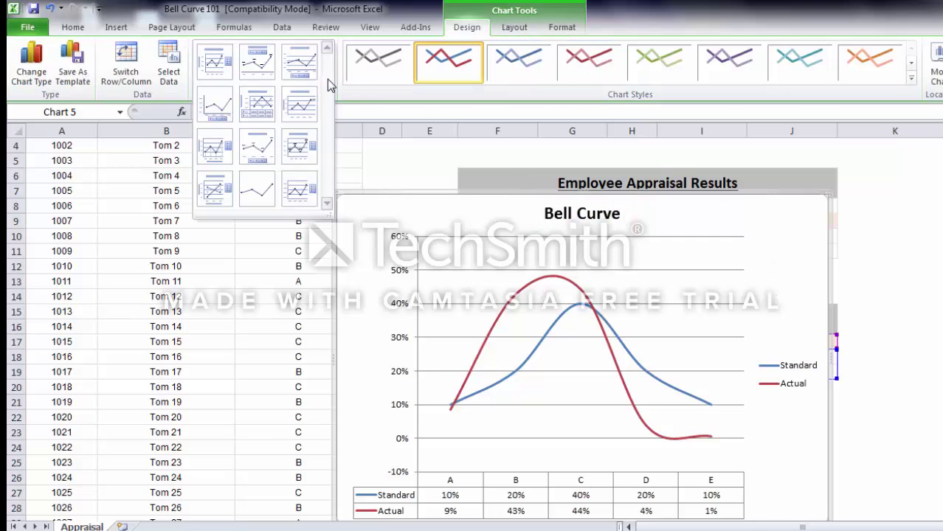
click(219, 107)
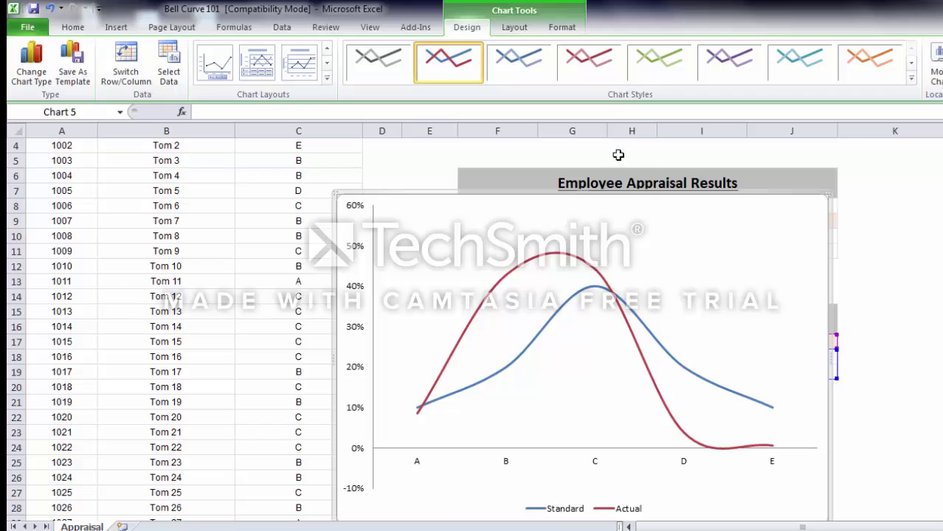
click(514, 27)
click(373, 66)
click(402, 161)
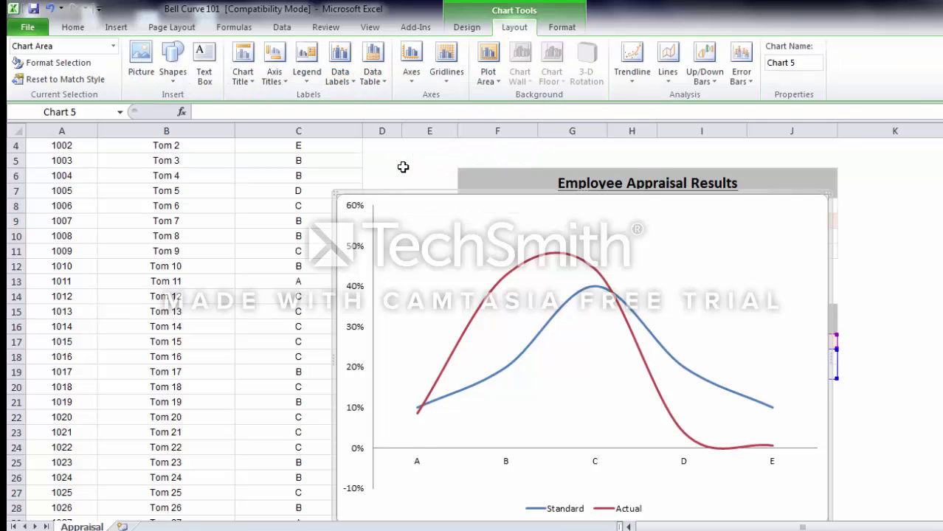
Fix the chart's vertical axis range to a minimum of 0 and a maximum of 0.5
click(398, 251)
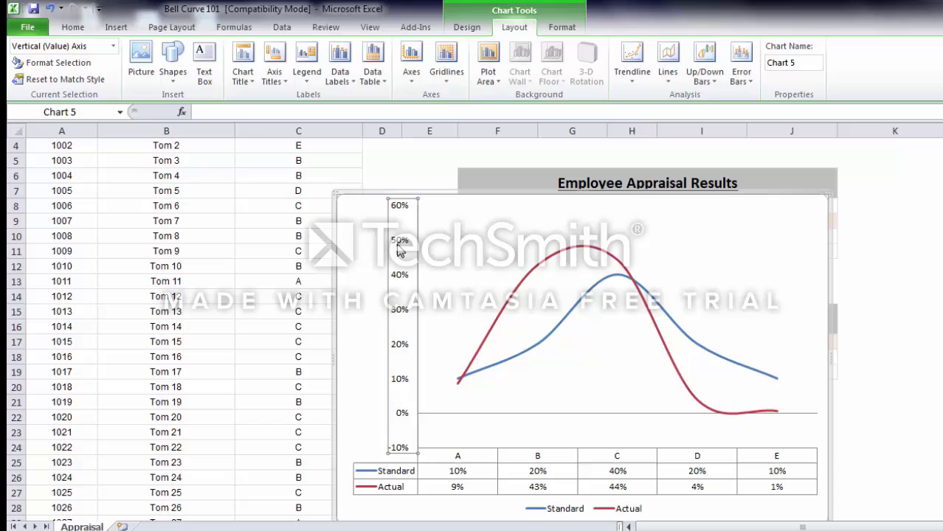
right_click(391, 242)
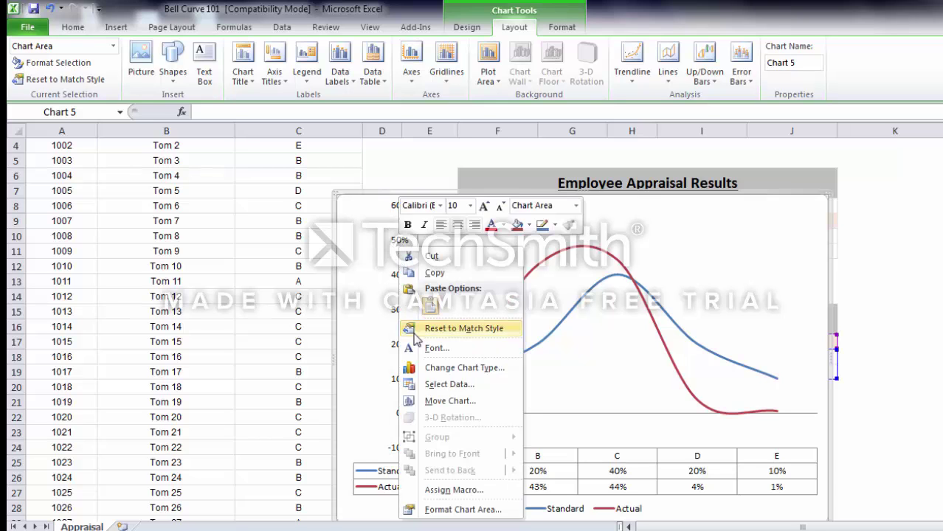
click(387, 369)
right_click(404, 387)
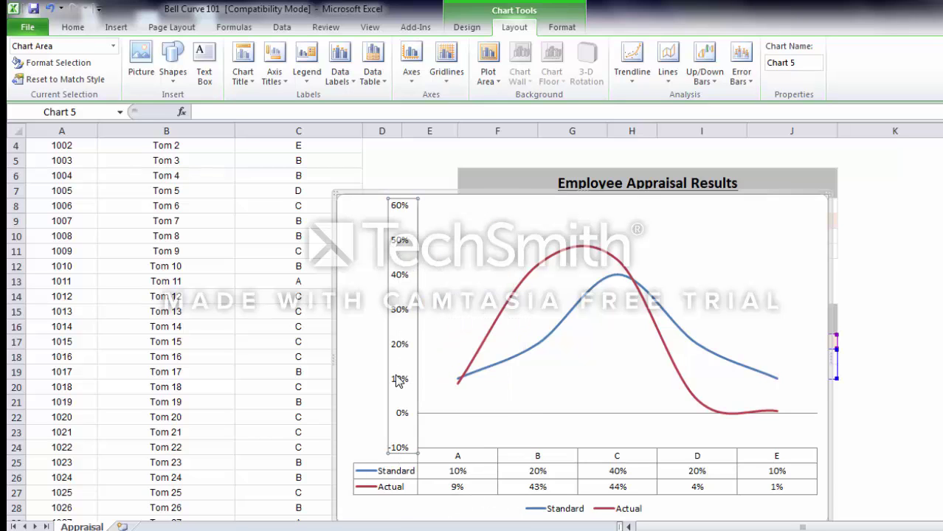
click(433, 527)
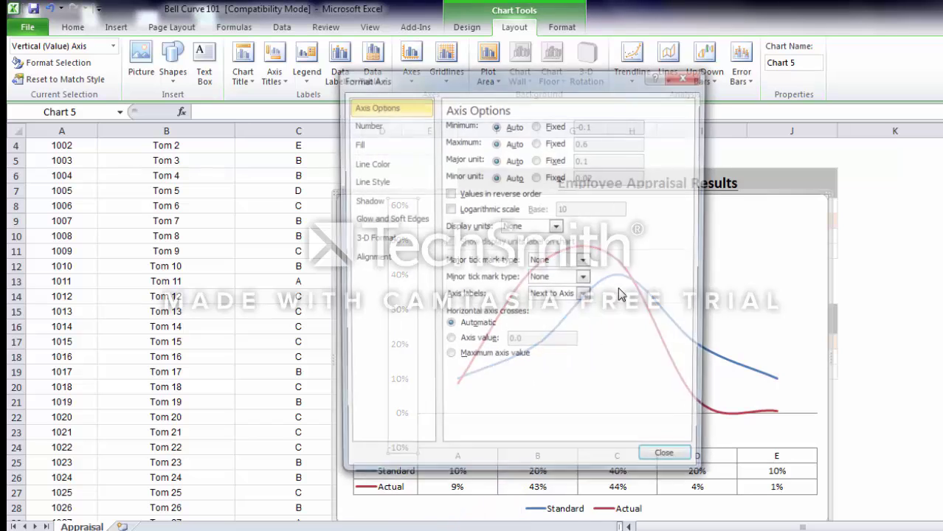
click(548, 126)
click(549, 142)
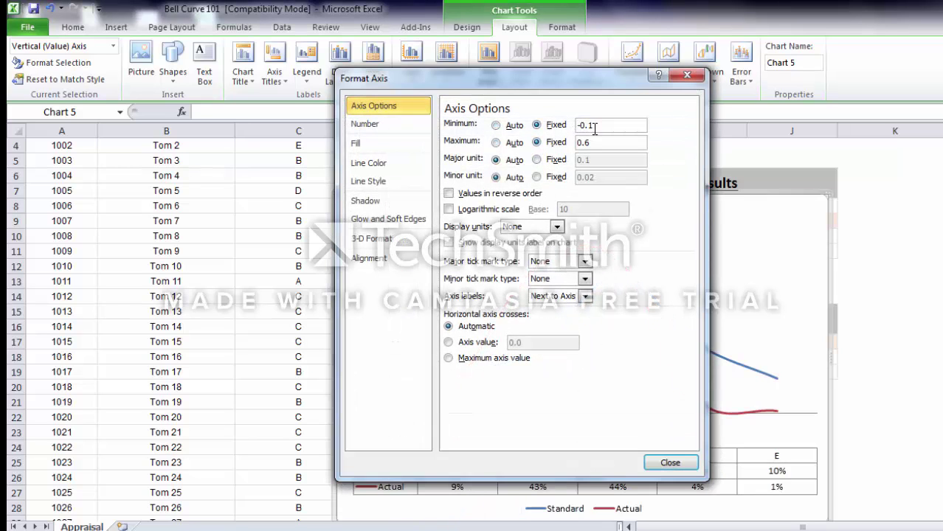
drag(594, 128, 559, 131)
text(0)
click(617, 143)
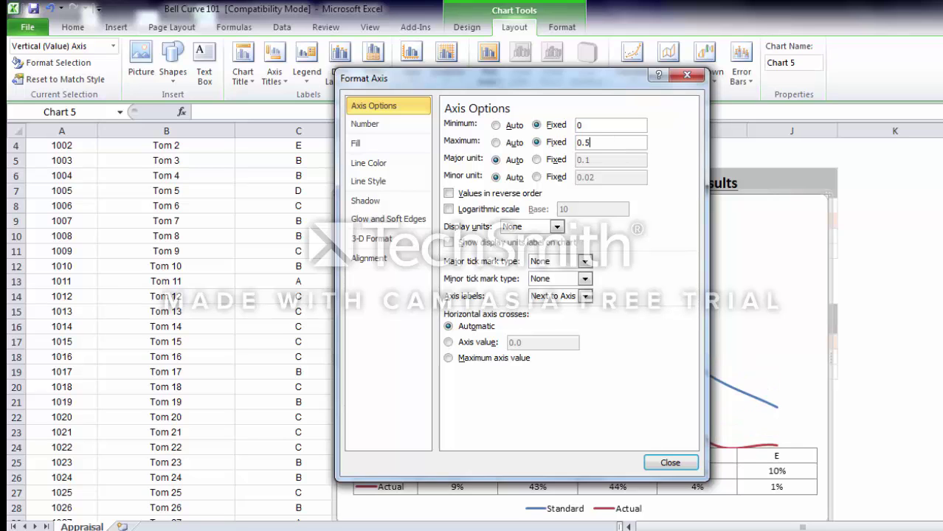
click(670, 463)
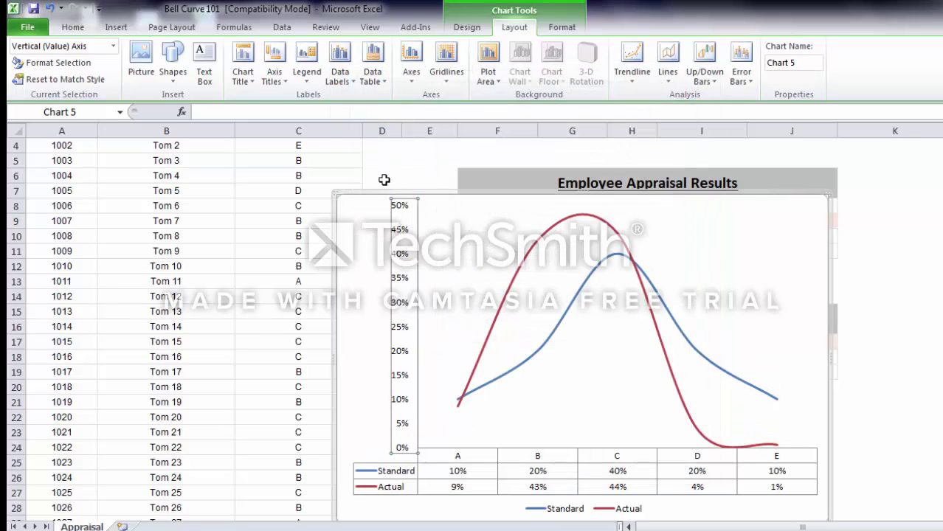
Widen the chart and shift it up and to the left, and add the title "Bell Curve" above the plot area
drag(829, 358, 911, 351)
drag(751, 196, 650, 197)
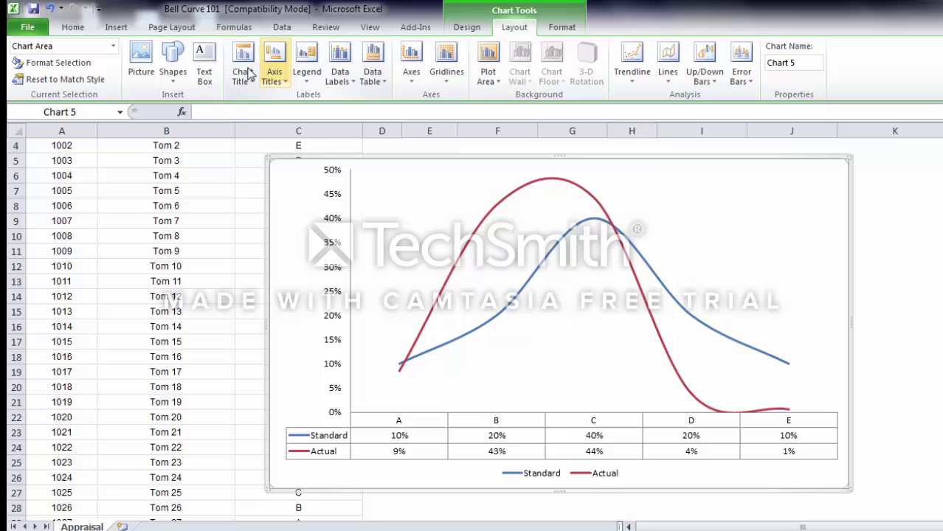
click(246, 73)
click(251, 161)
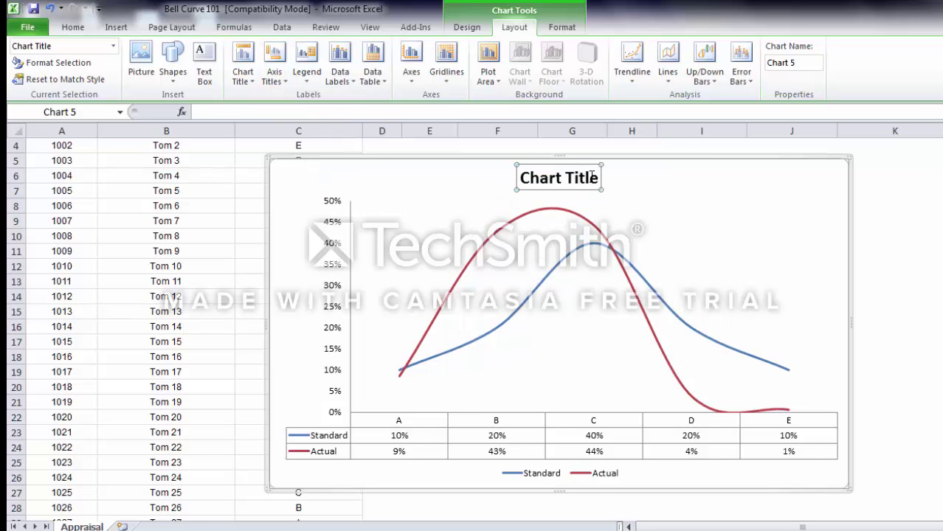
triple_click(534, 182)
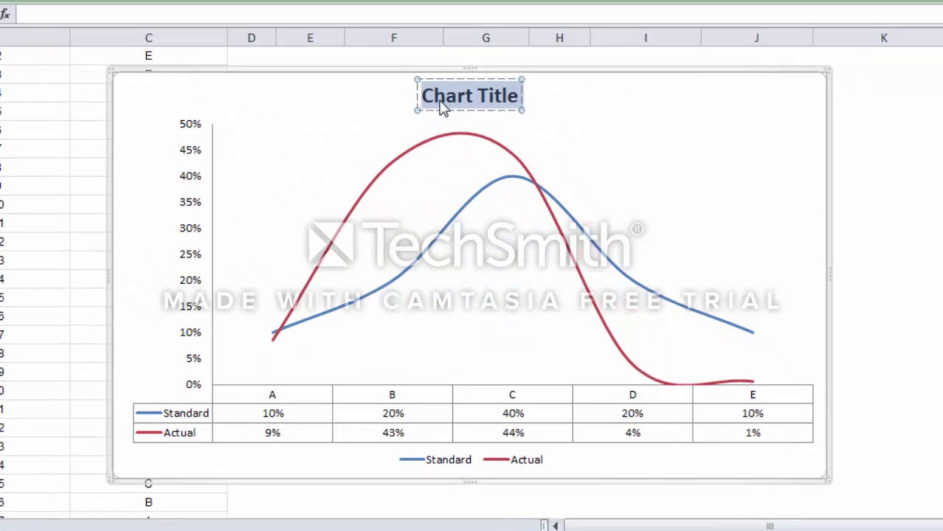
text(Bell)
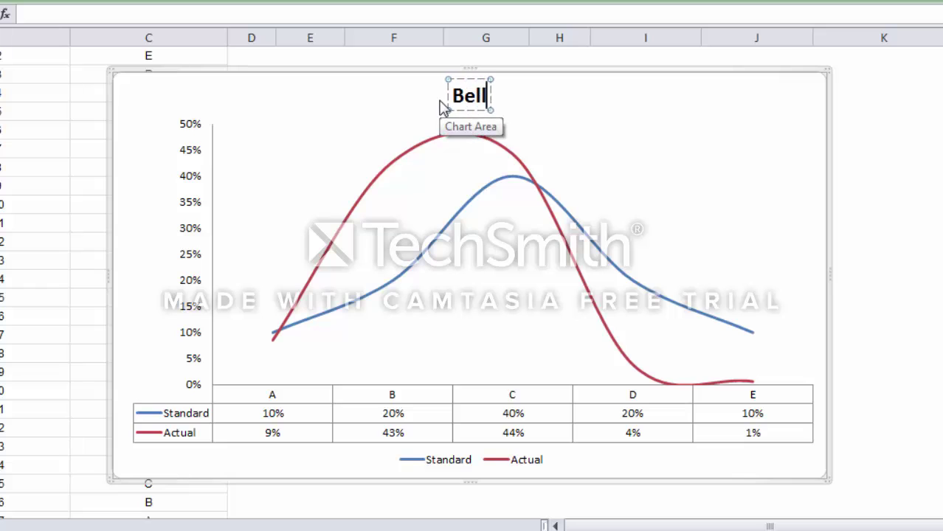
text( Curve)
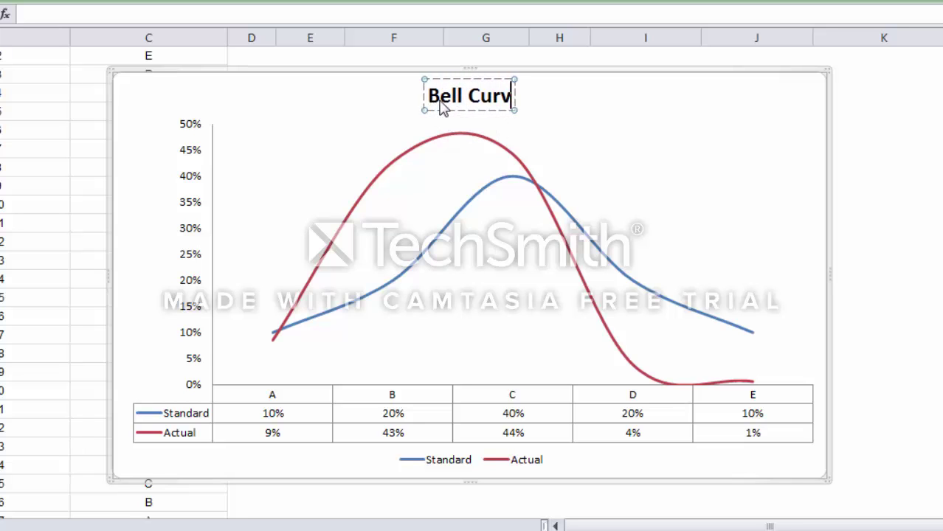
click(653, 159)
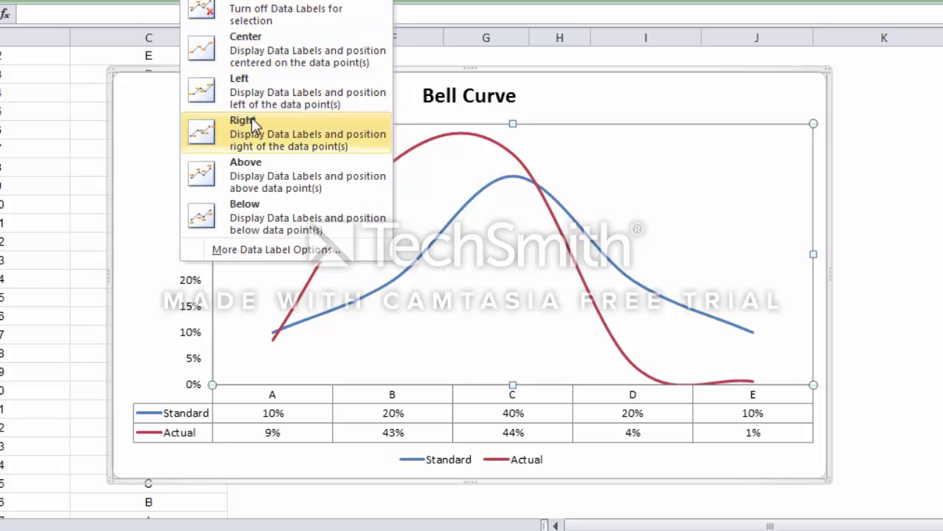
Show data labels to the right of the points on both curves, and move the Standard series' 40% label below its peak
click(214, 125)
click(413, 280)
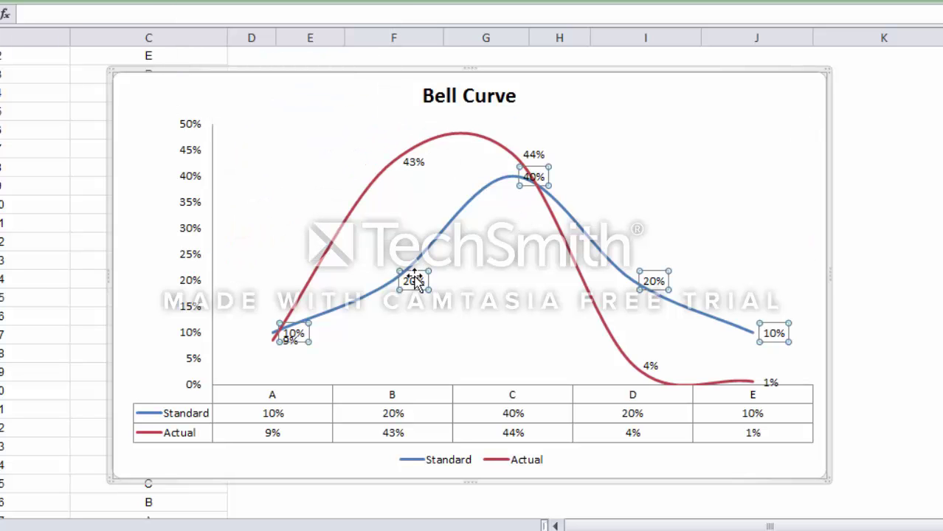
click(414, 281)
click(414, 162)
click(538, 175)
click(542, 181)
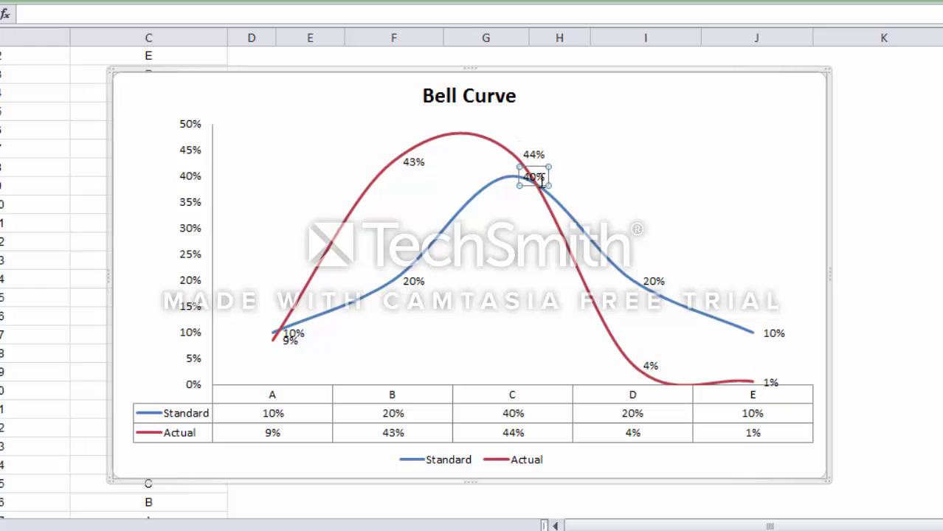
drag(521, 212, 521, 213)
Separate the overlapping category A labels by moving 10% above and 9% below the start of the curves
click(290, 332)
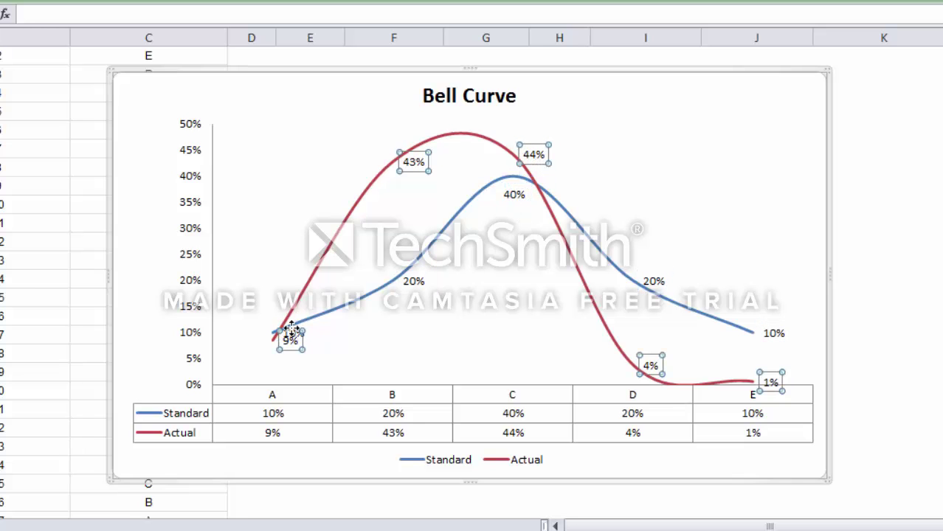
click(297, 351)
drag(288, 340, 276, 309)
click(295, 333)
click(295, 333)
click(413, 373)
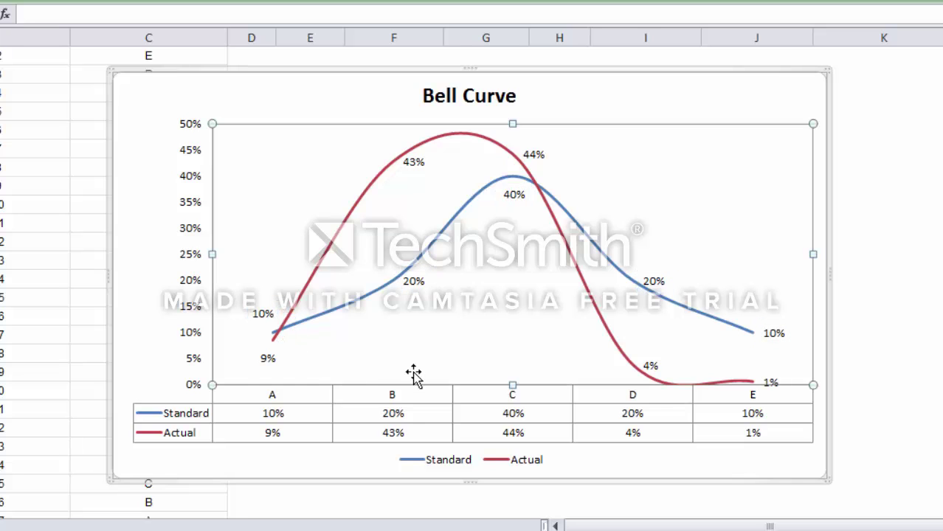